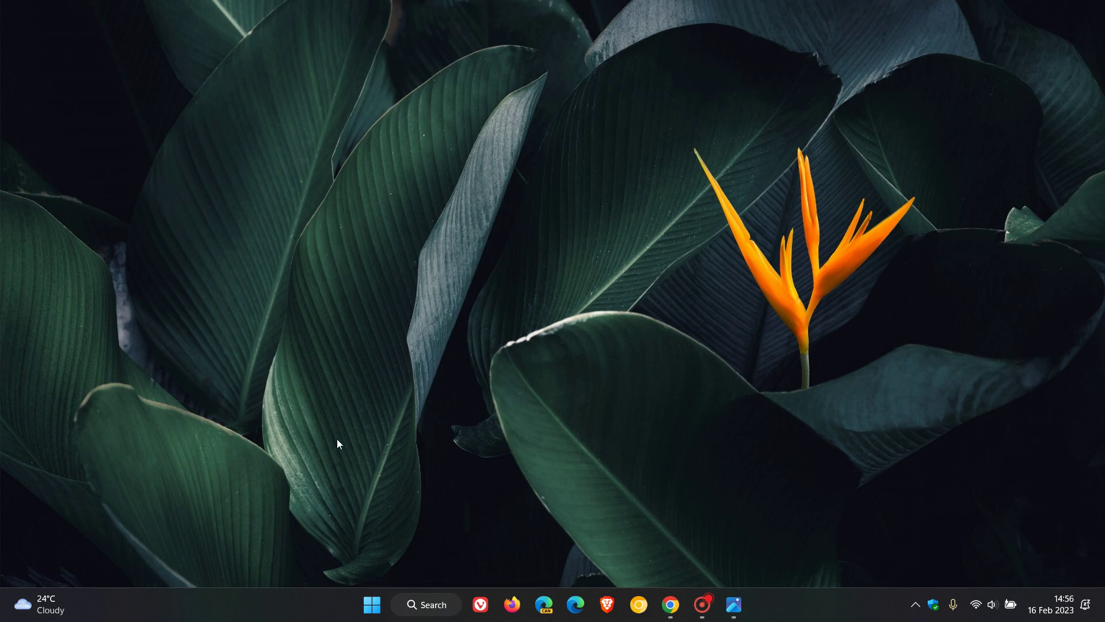
- End the Google Chrome task from Task Manager via the taskbar menu, then close Task Manager
right_click(298, 617)
left_click(358, 551)
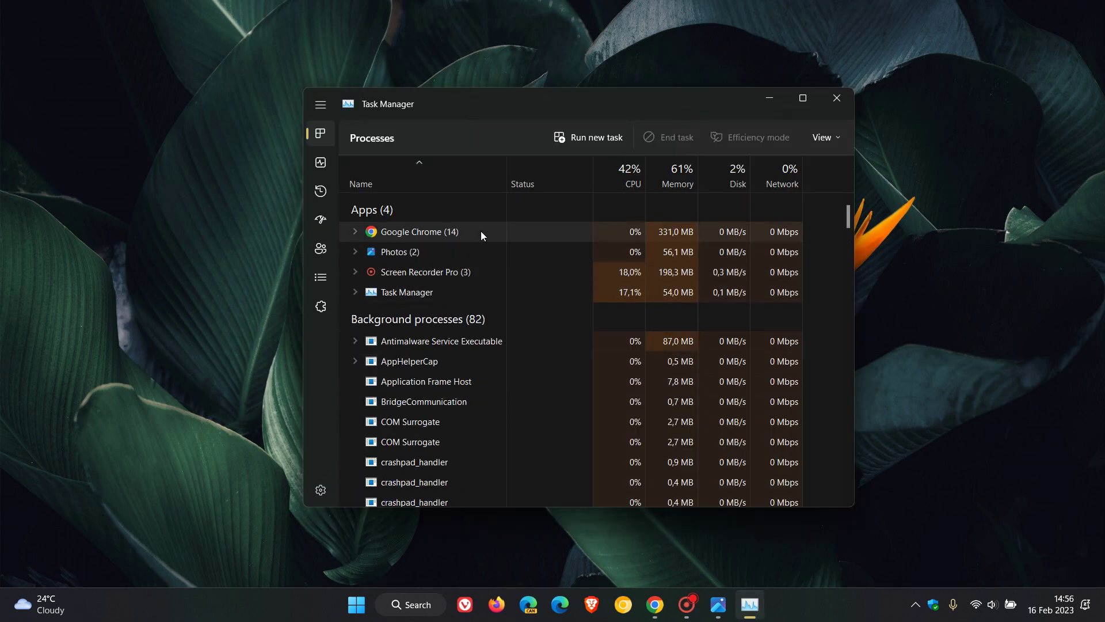
left_click(481, 231)
left_click(673, 137)
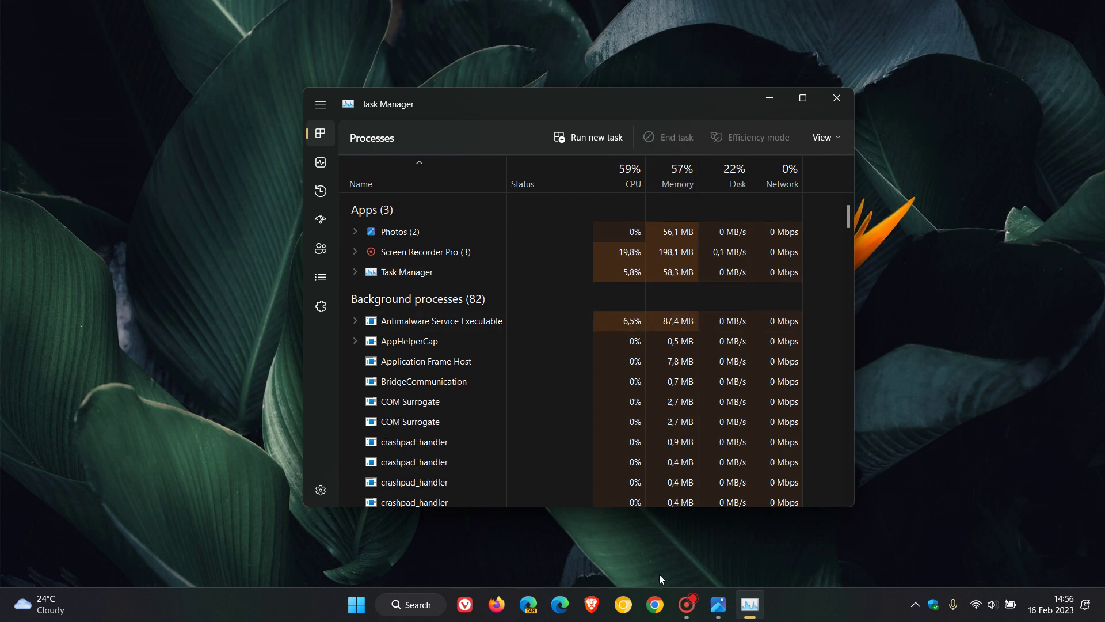
left_click(840, 99)
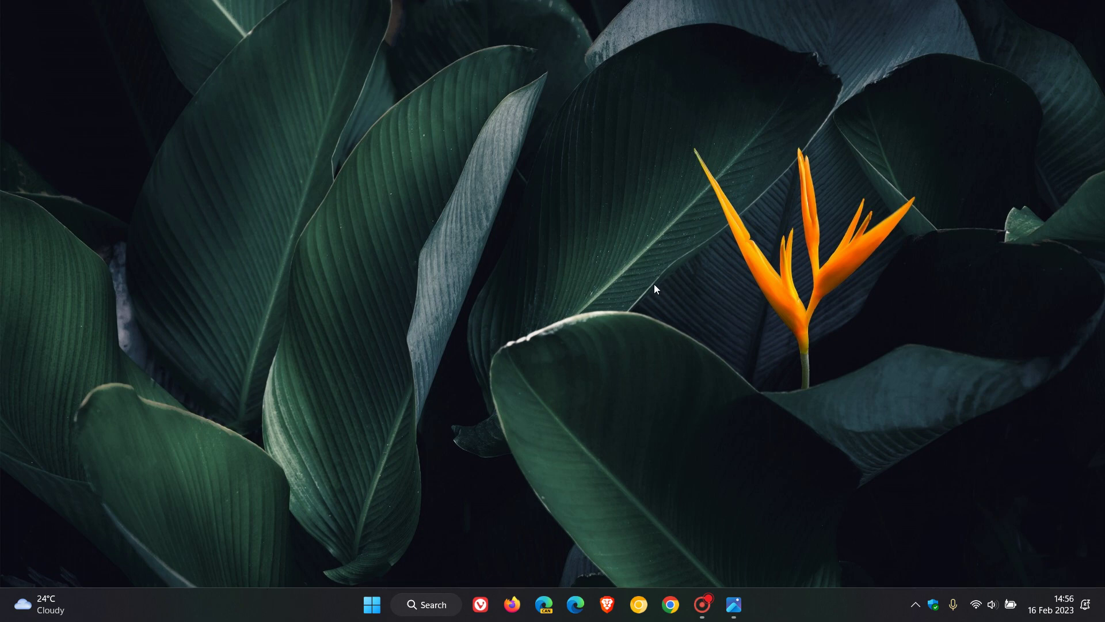
- Restore the full-screen Photos image of the taskbar End task menu
left_click(734, 605)
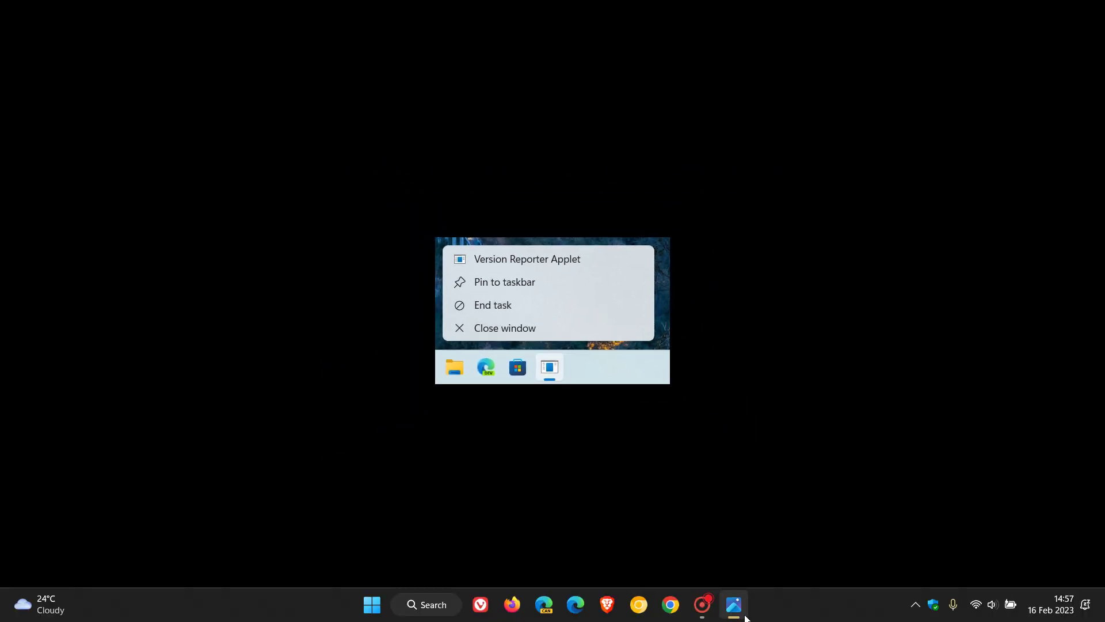
- Minimize Photos and open Quick Settings showing Wi-Fi, Bluetooth, brightness and volume
left_click(742, 614)
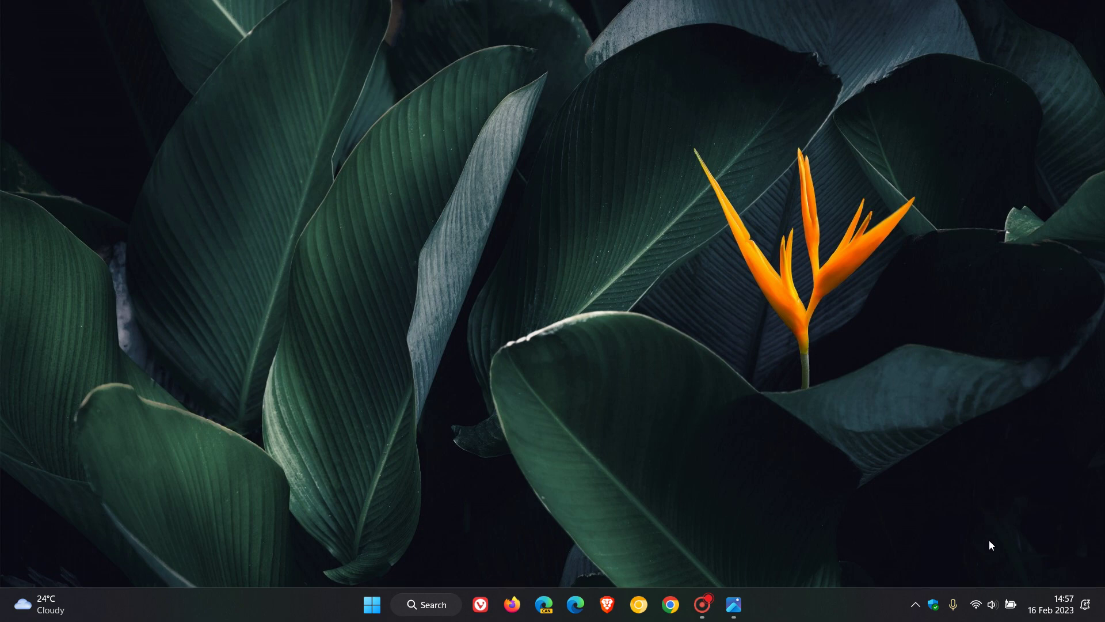
left_click(994, 606)
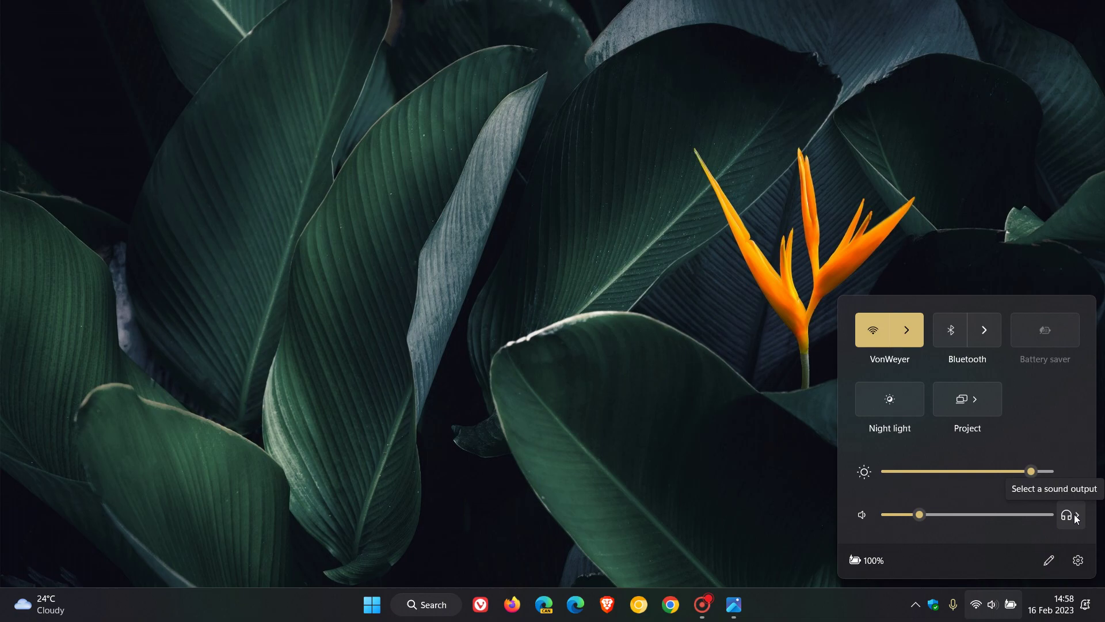
- Dismiss Quick Settings, then minimize the Photos image of the Sound output flyout
left_click(653, 395)
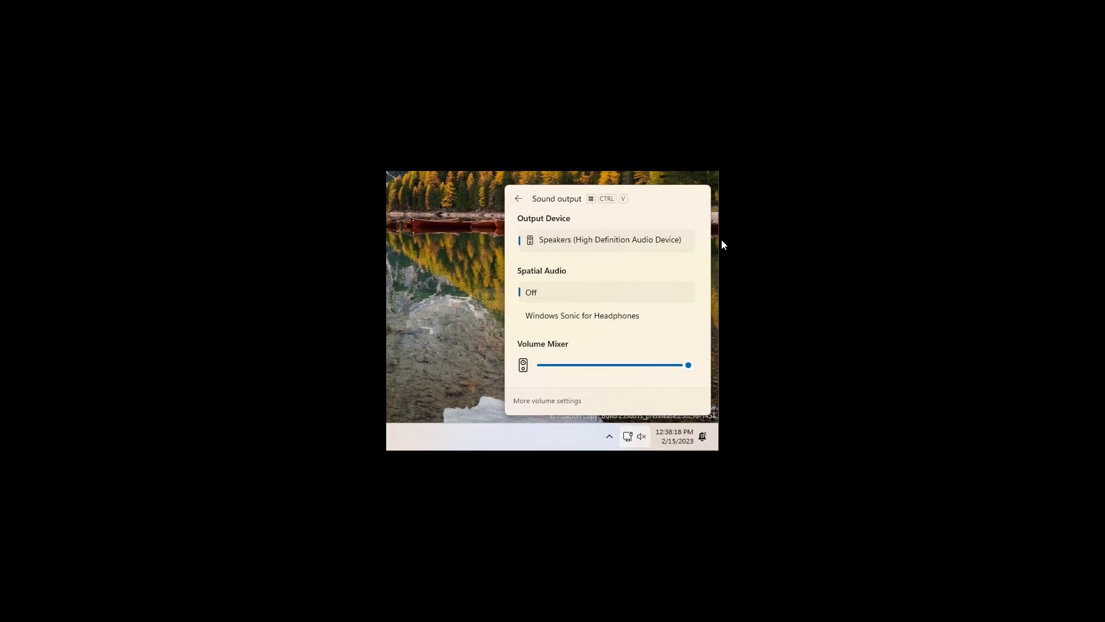
mouse_move(734, 614)
left_click(733, 605)
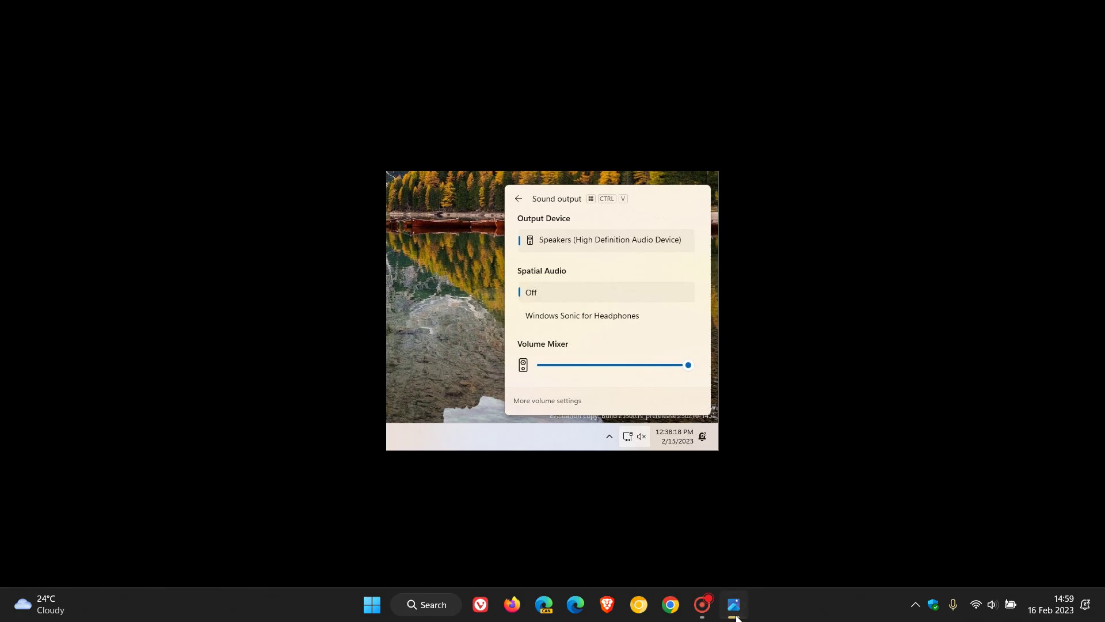